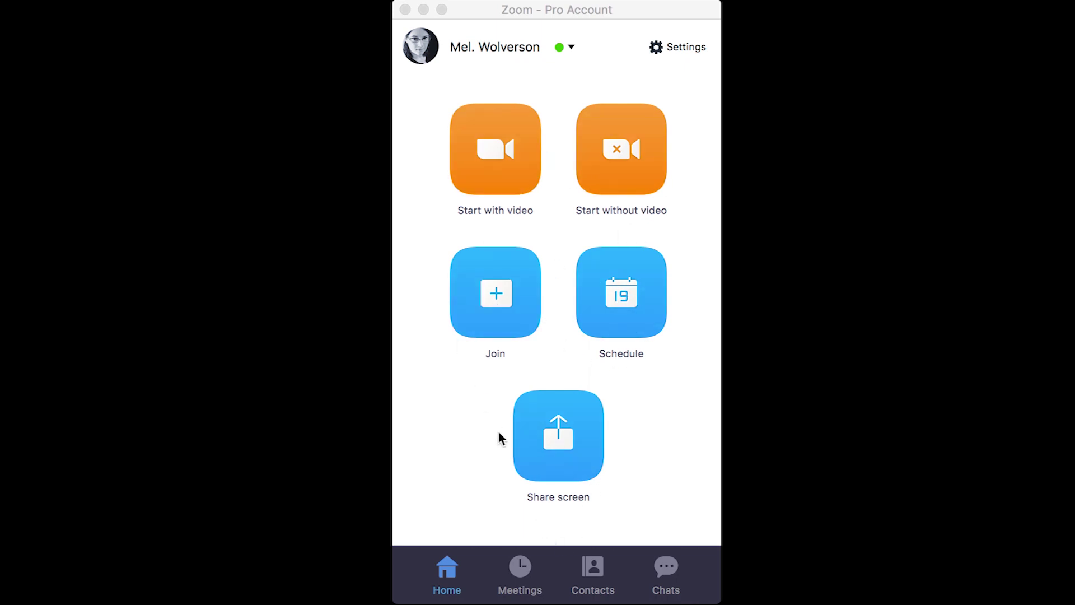
Open the upcoming meetings list and examine the options offered for the "Blender options for break room" meeting
click(520, 568)
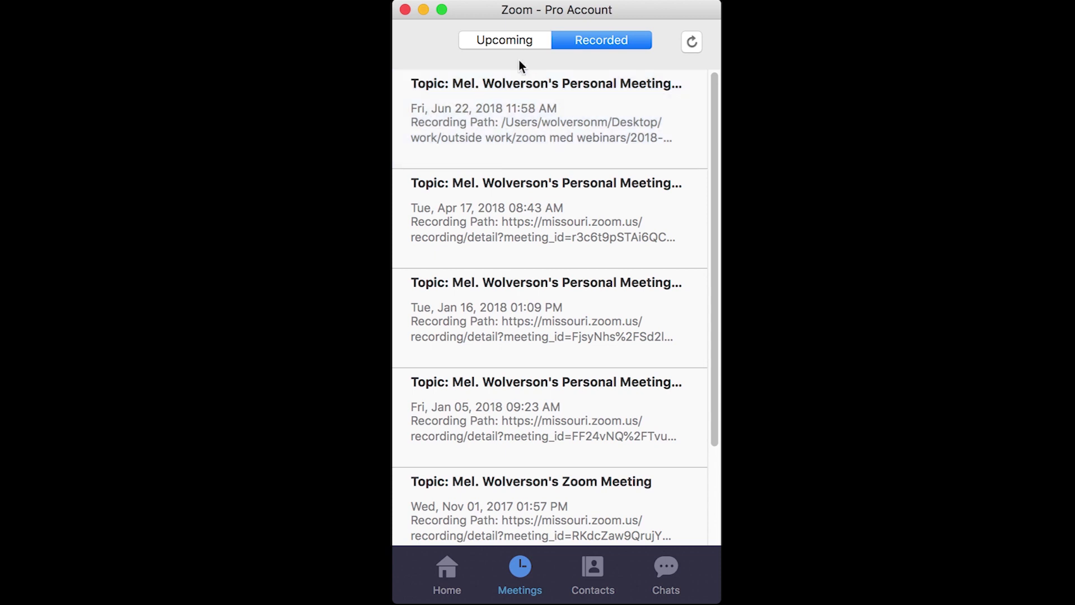
click(515, 41)
click(616, 40)
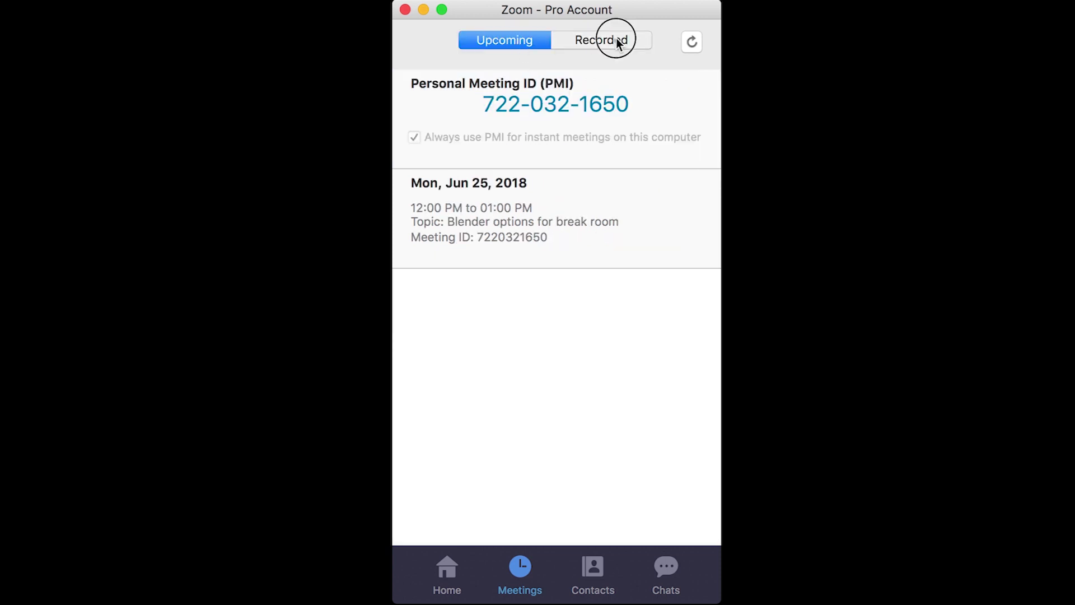
click(528, 41)
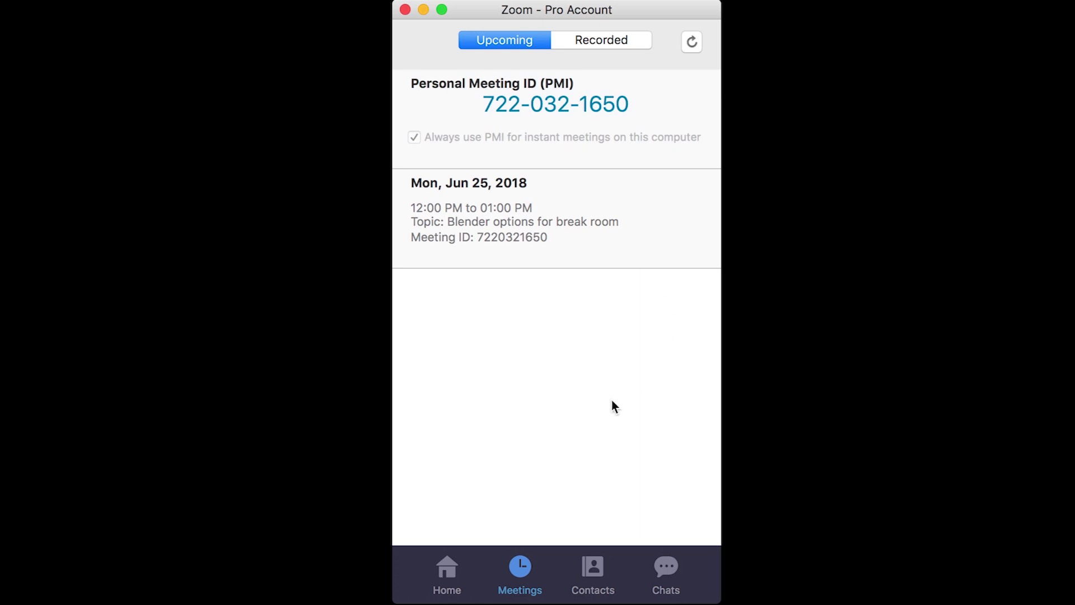
mouse_move(457, 259)
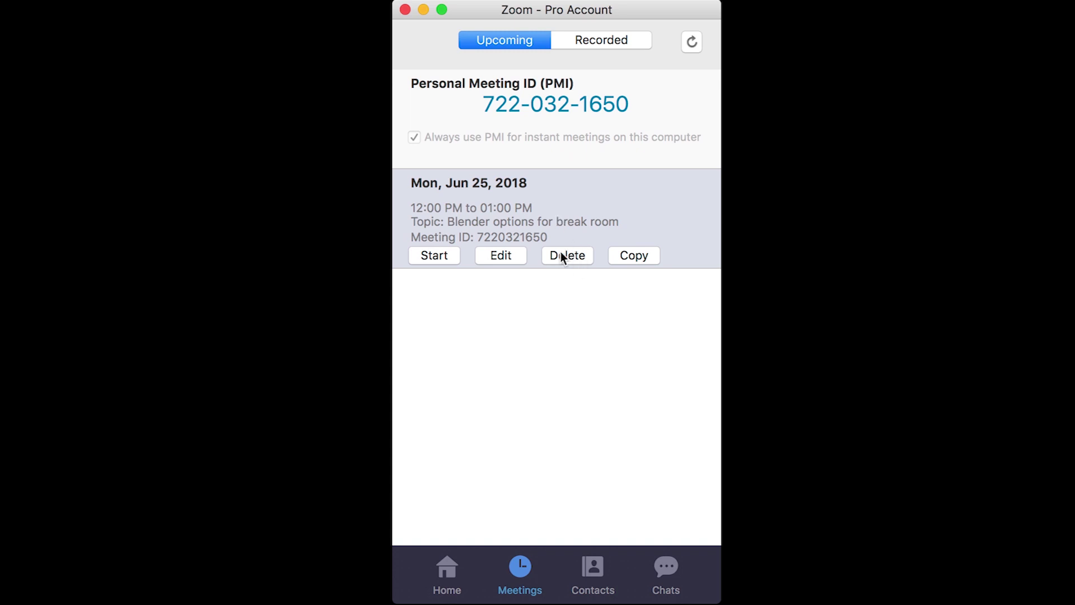
Examine the list of recorded meetings through to the oldest entry, including their recording paths
click(618, 39)
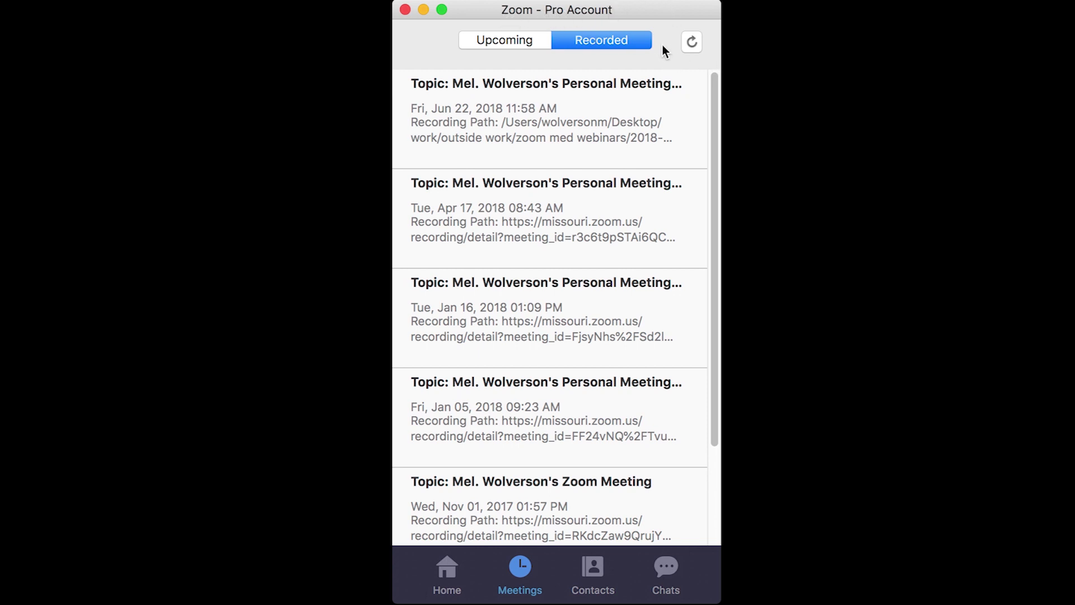
mouse_move(467, 96)
drag(712, 105, 718, 177)
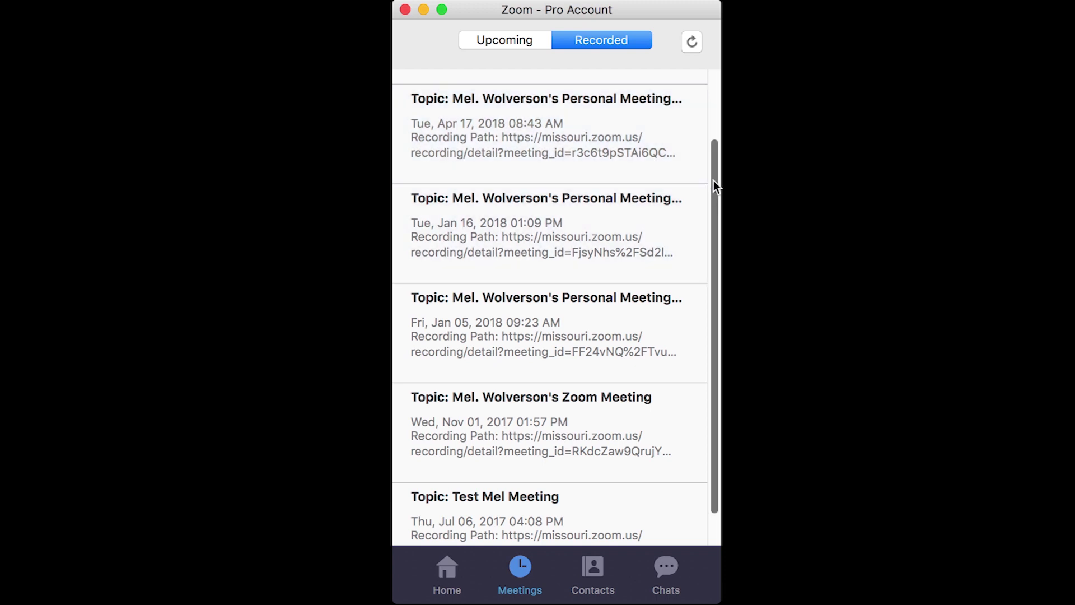
scroll(687, 168, down, 2)
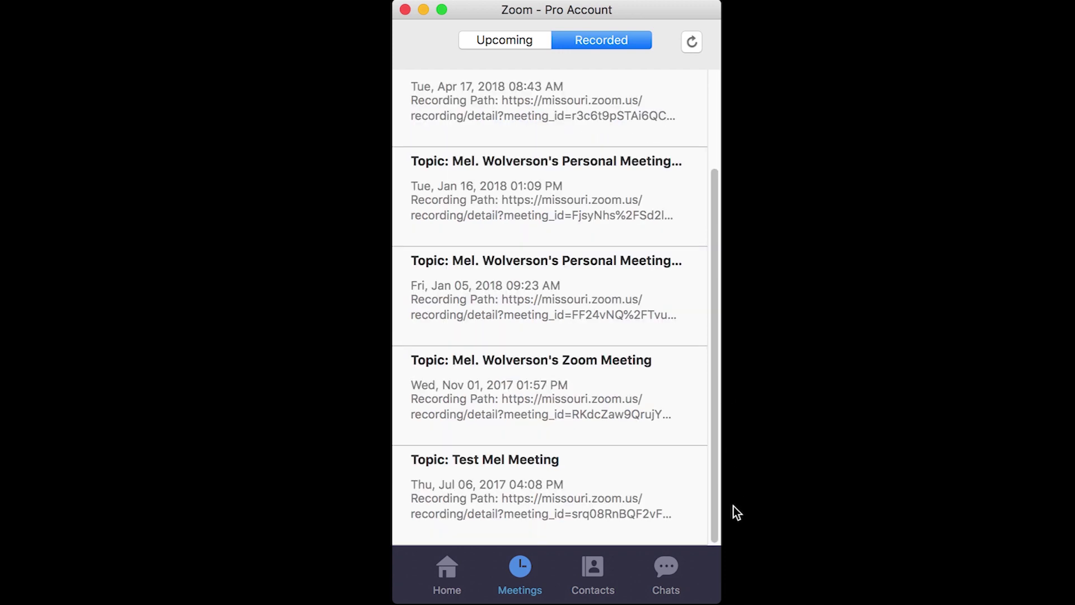
View the contacts list with its favorites and company contacts, and the chats area
click(593, 574)
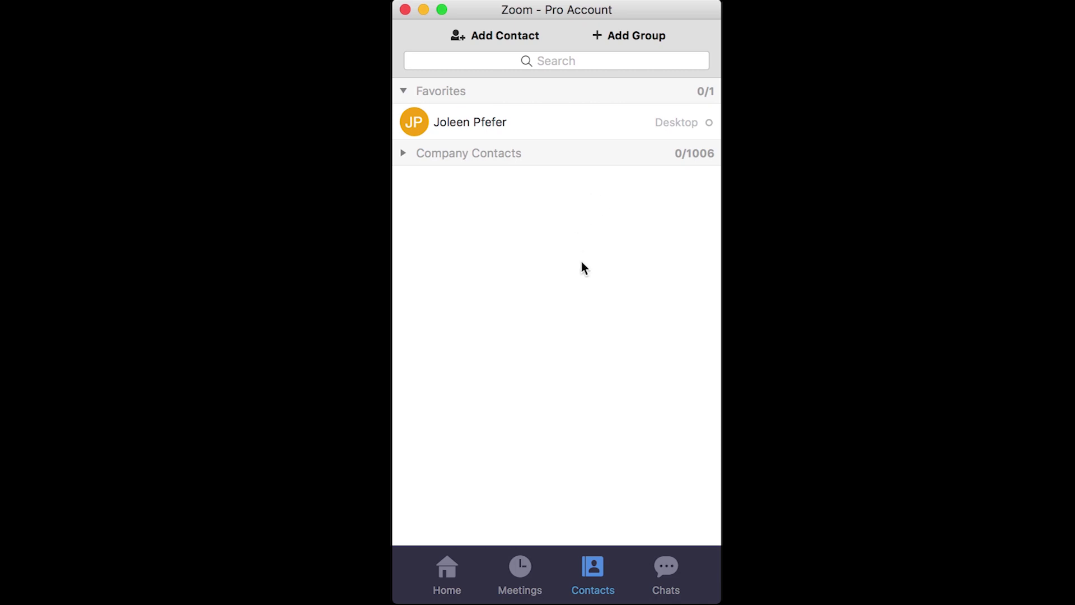
click(668, 579)
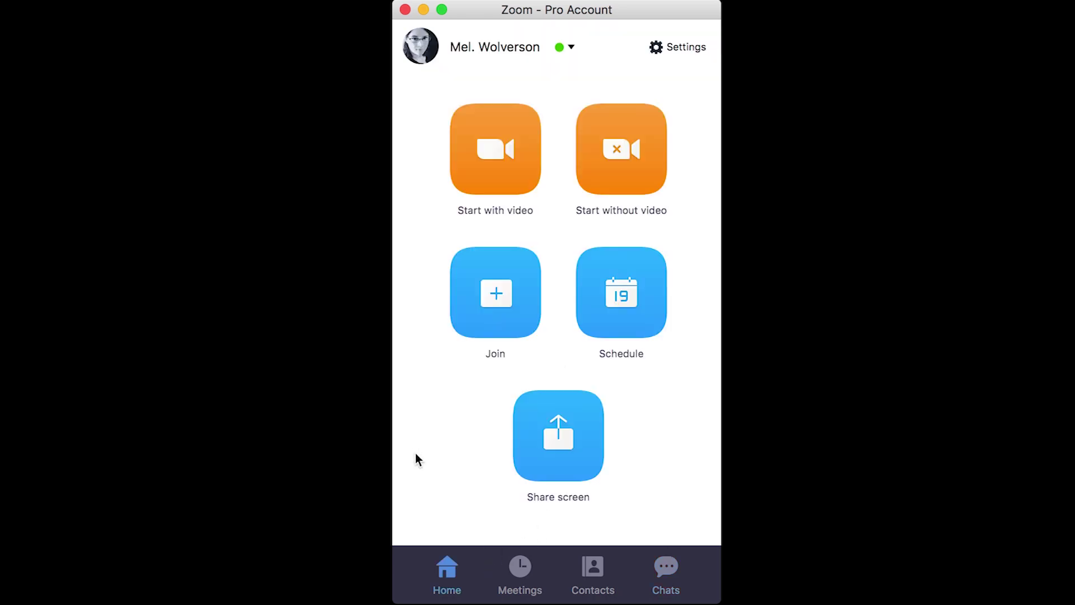
Open My Profile on the Zoom website and review the account details, from the personal meeting ID to the signed-in devices
click(572, 48)
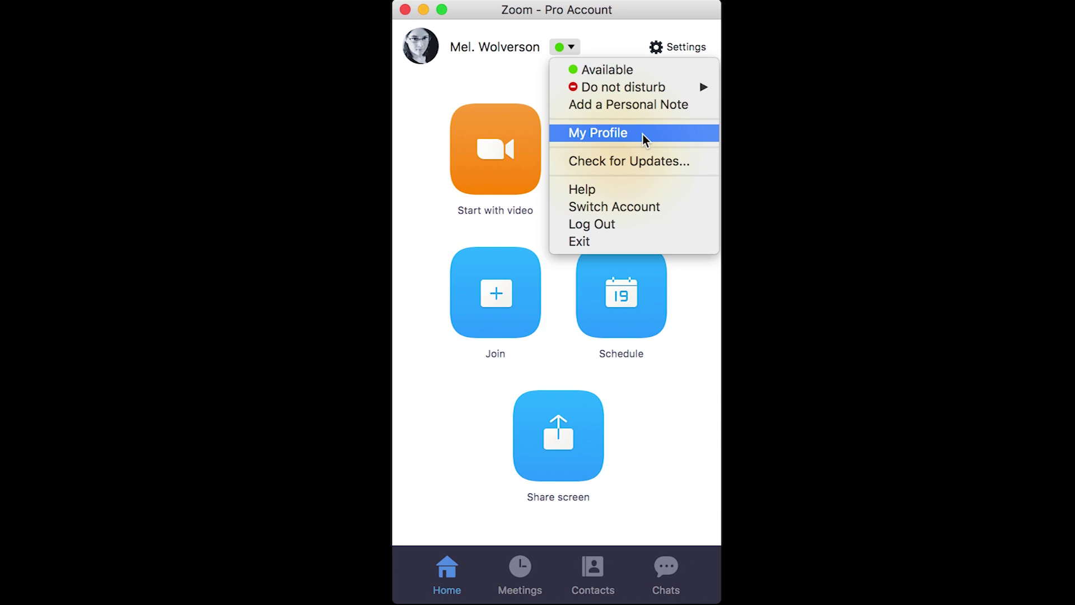
click(598, 133)
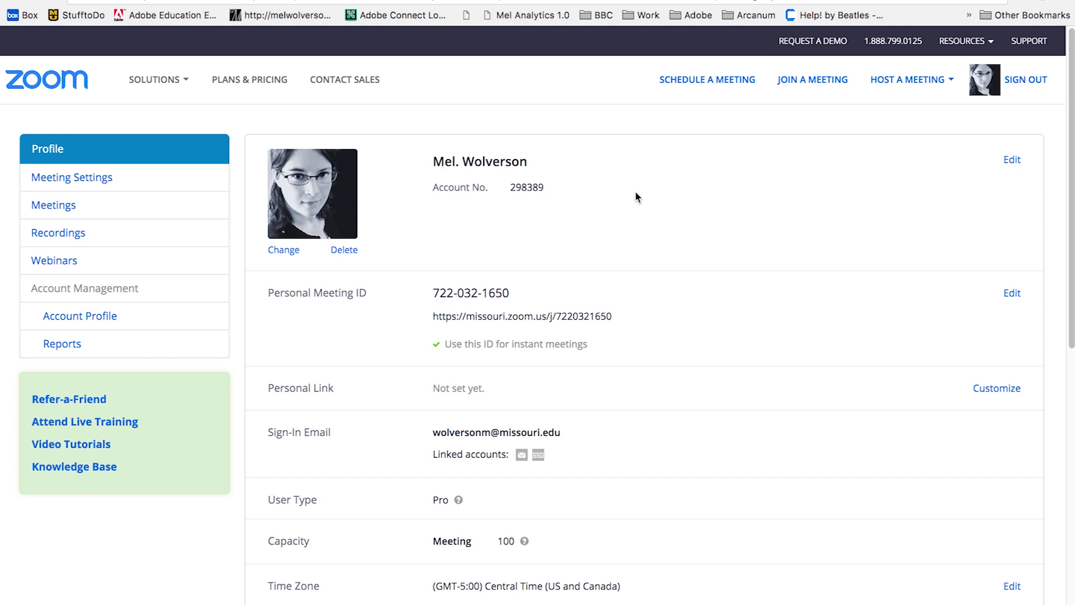
scroll(636, 196, down, 3)
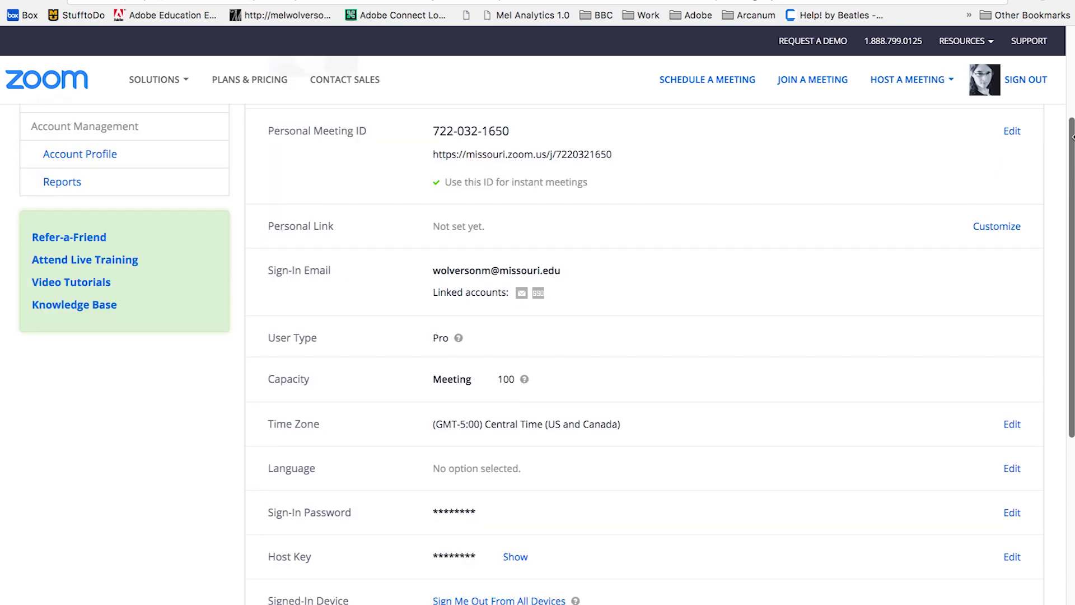
drag(1070, 145, 1071, 207)
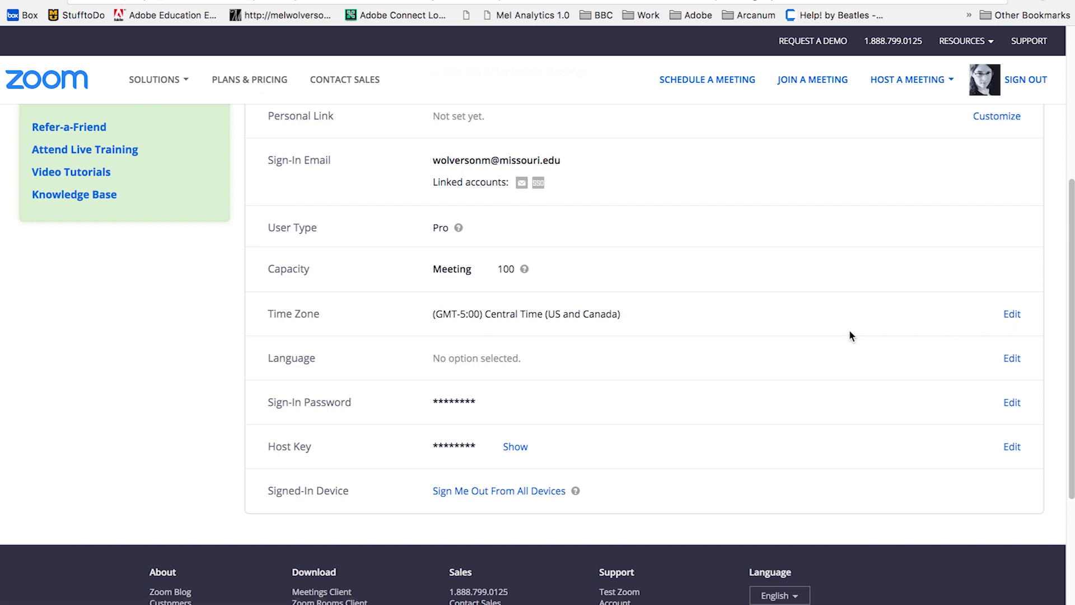
scroll(700, 332, up, 5)
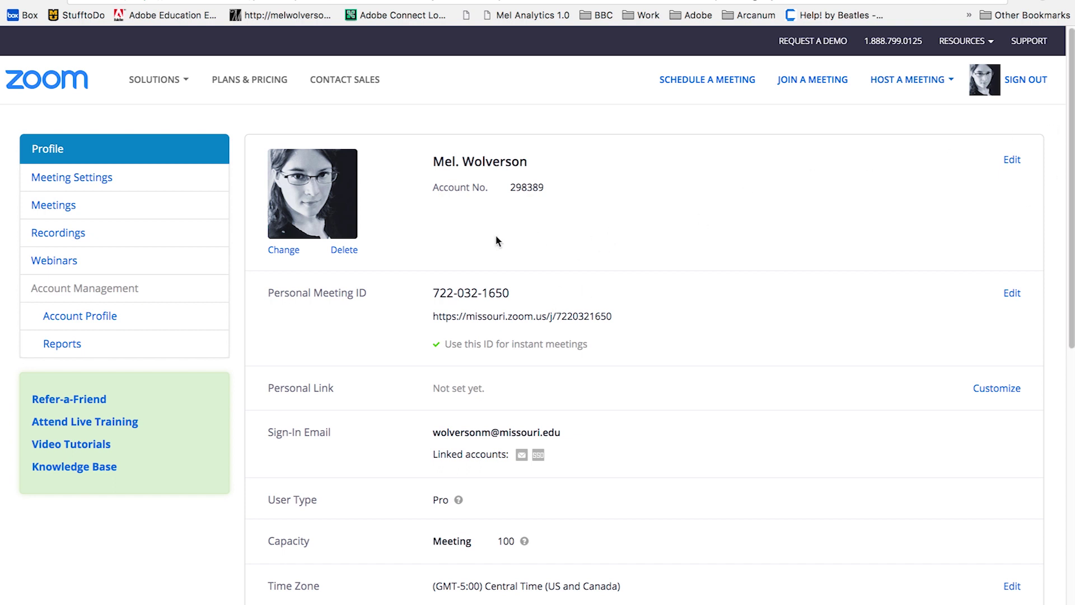
Go through the web account's Schedule Meeting settings and turn off Private chat under In Meeting (Basic)
click(148, 184)
drag(1072, 64, 1066, 92)
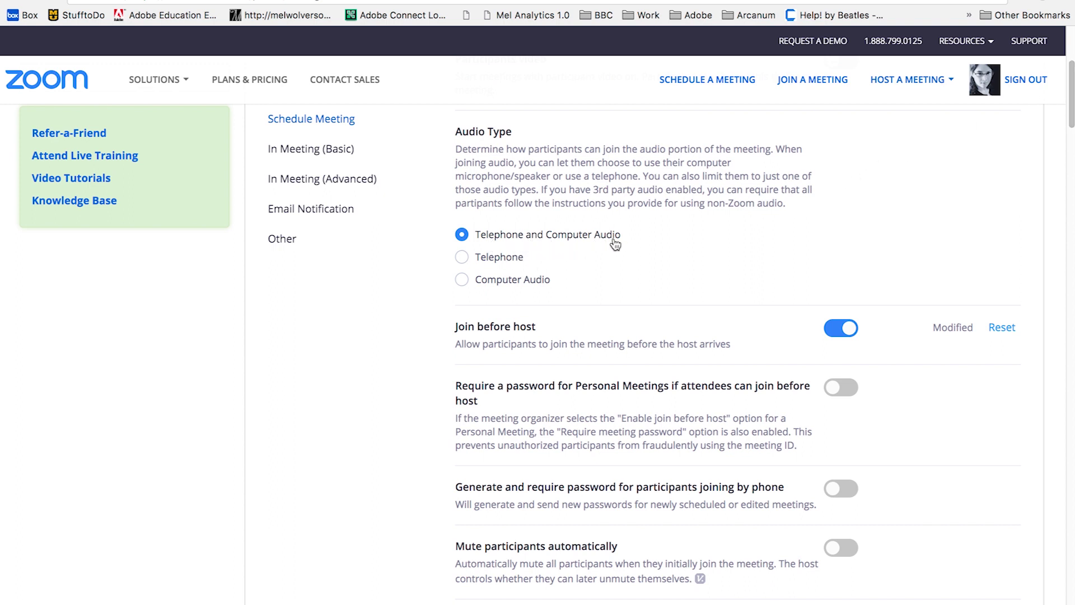
drag(1070, 98, 677, 125)
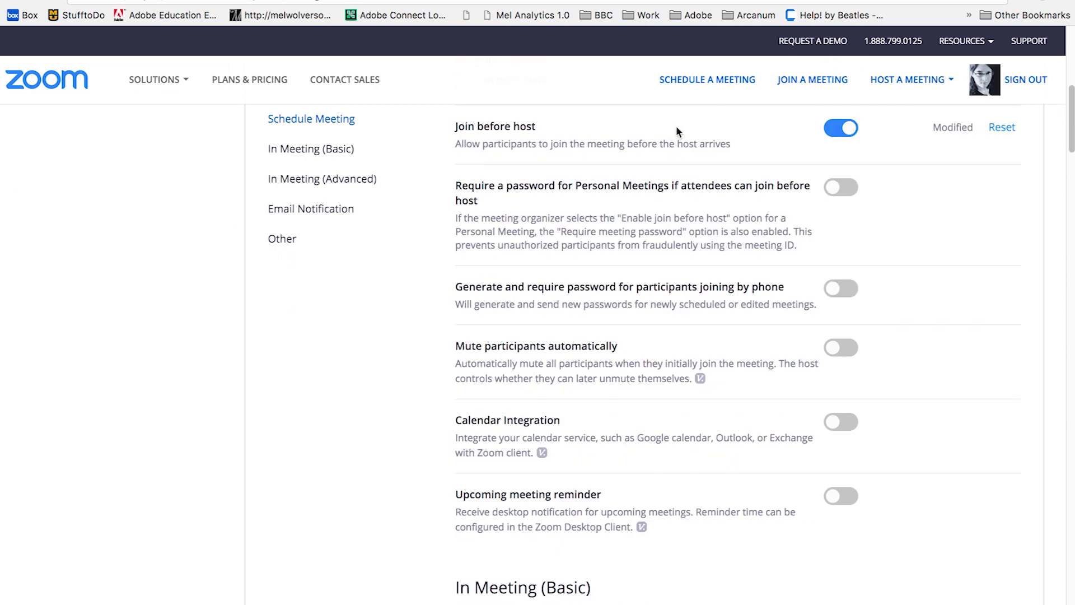
triple_click(456, 132)
click(1070, 125)
scroll(959, 273, down, 8)
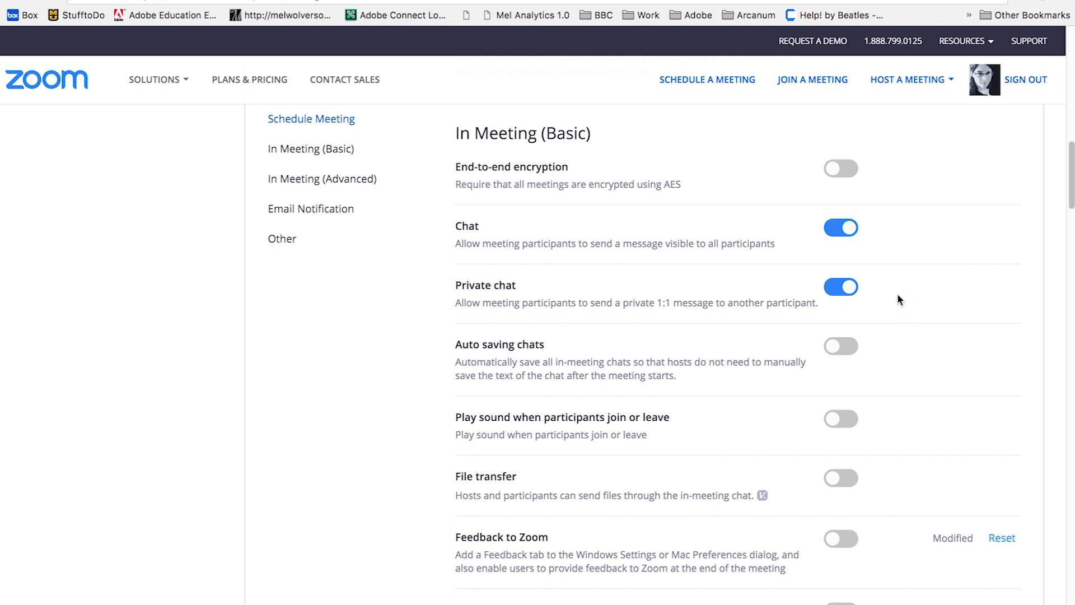
click(844, 287)
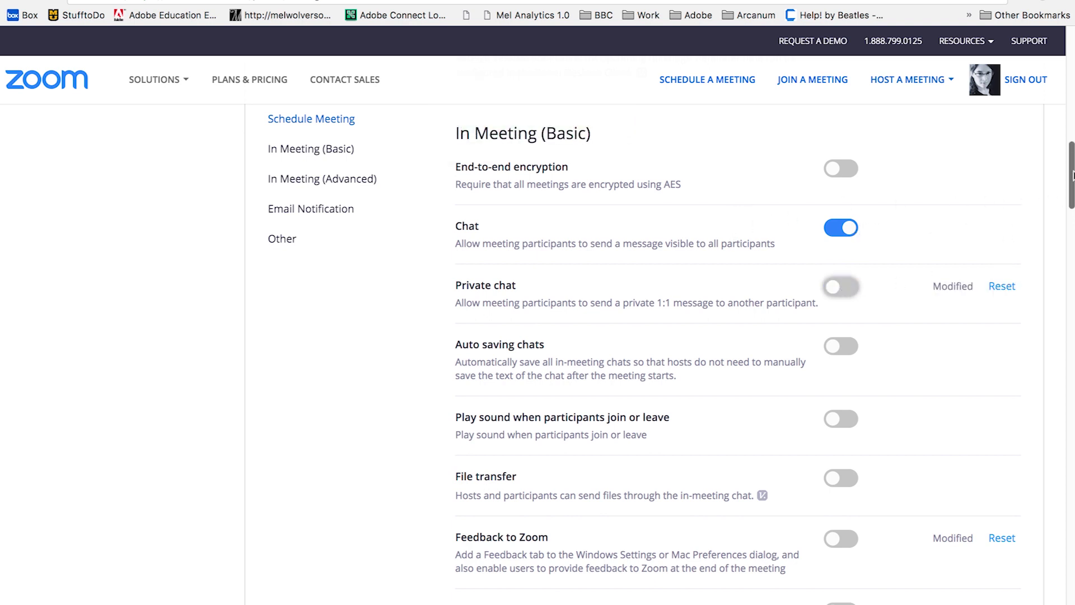
Review the remaining In Meeting (Basic) settings and the In Meeting (Advanced) settings on the meeting settings page
drag(1071, 172, 1071, 166)
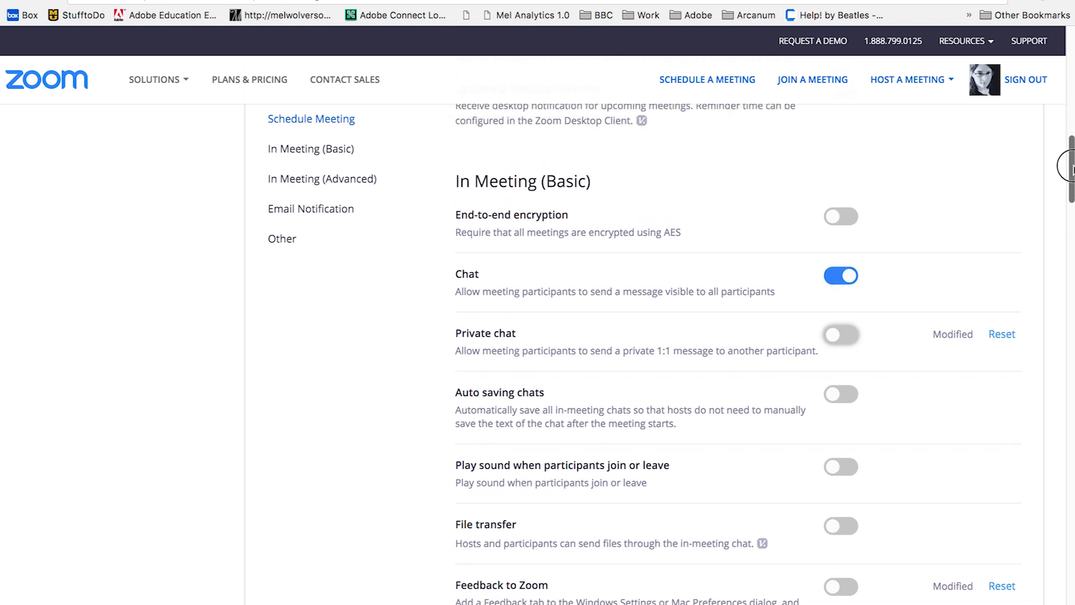
scroll(979, 265, down, 10)
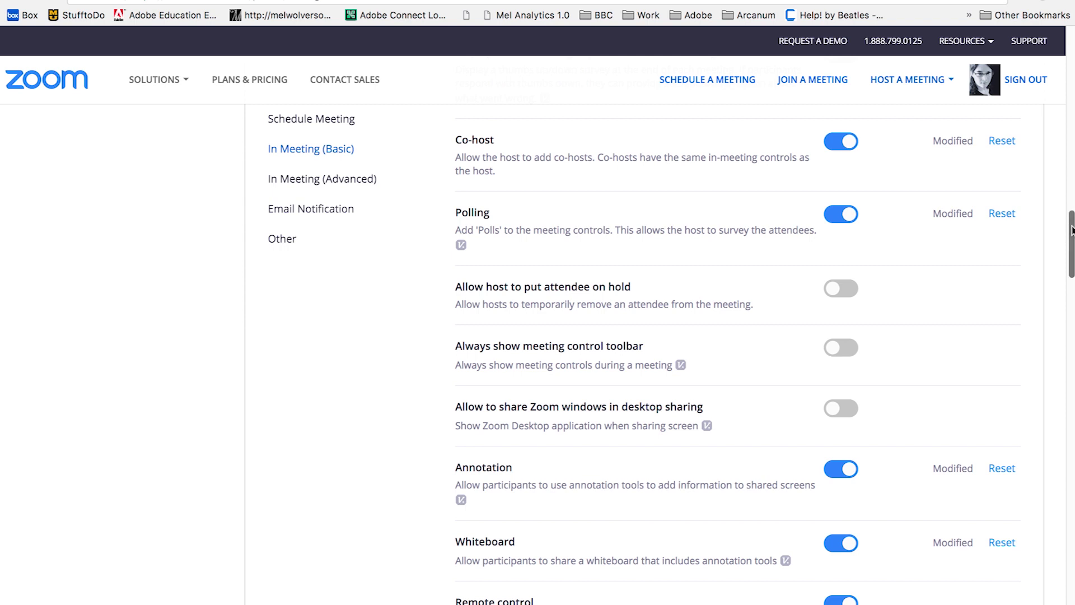
scroll(998, 437, down, 6)
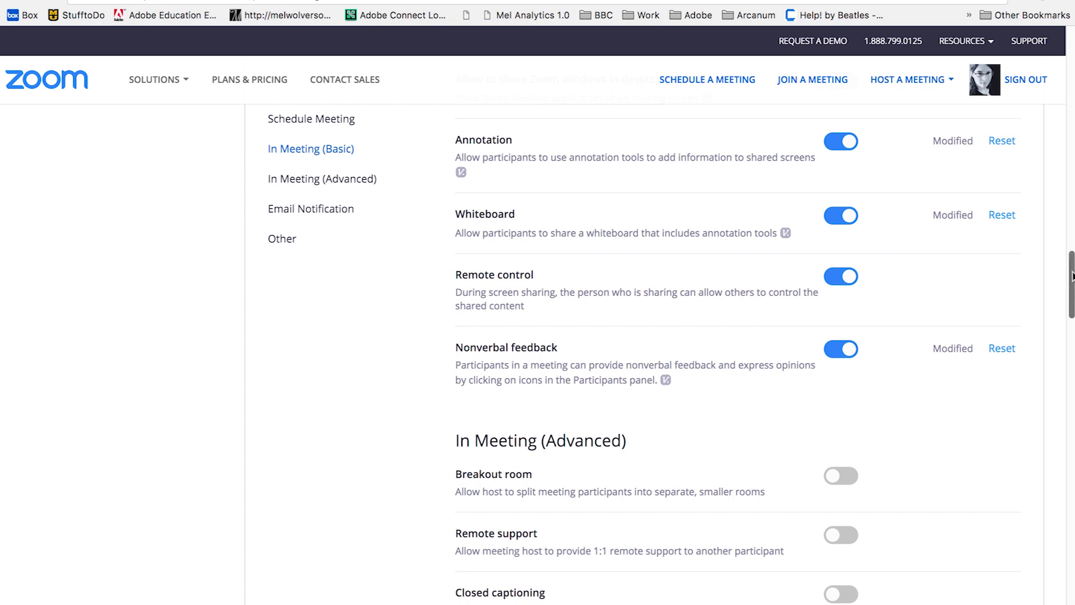
drag(1072, 276, 1072, 314)
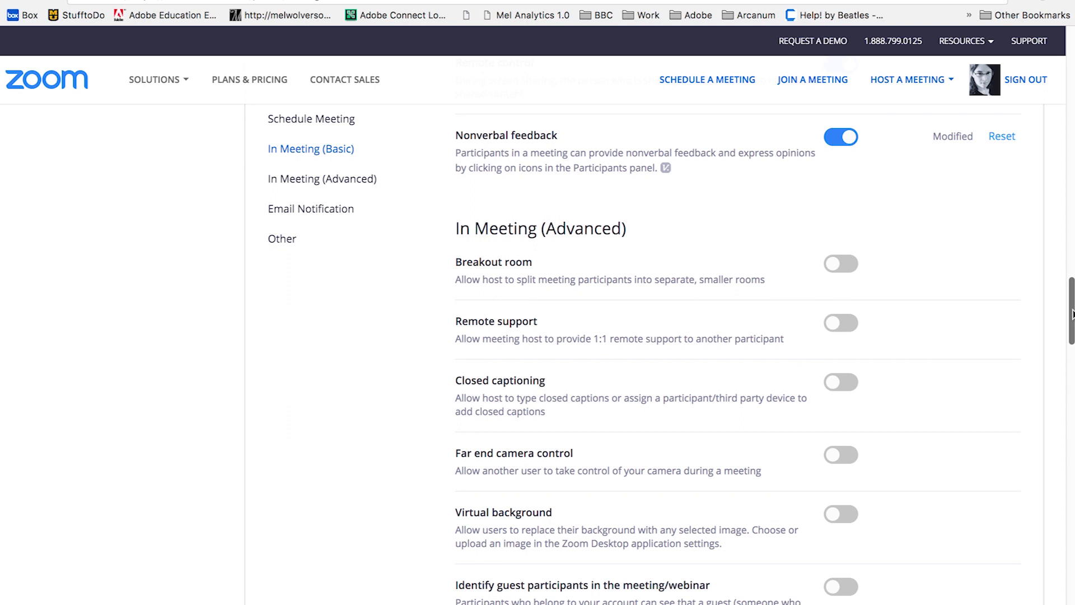
drag(1072, 314, 1071, 441)
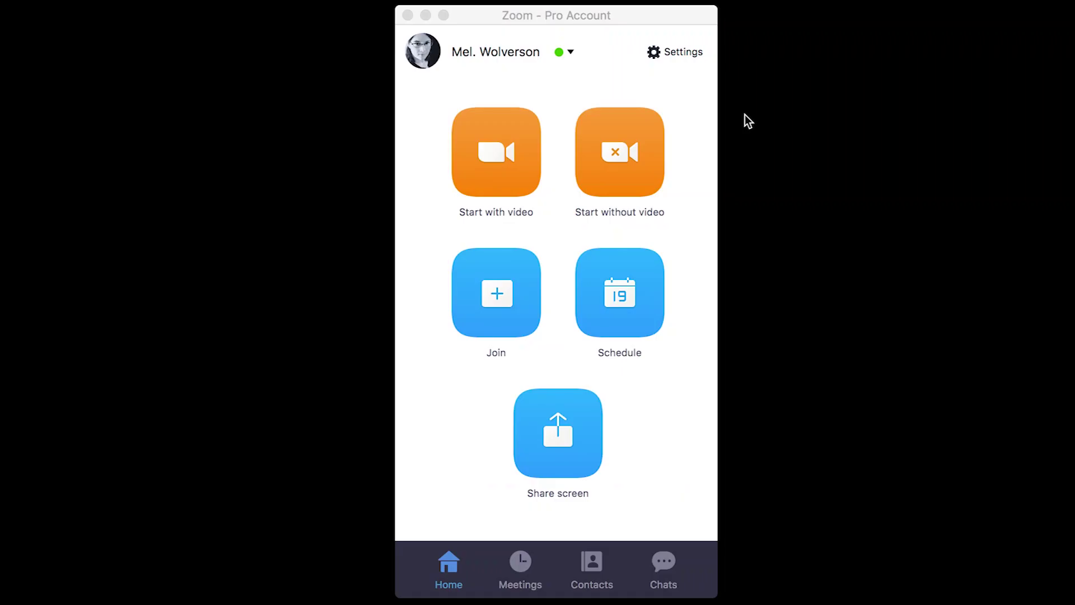
Review the General, Audio and Advanced Features settings in the Zoom desktop app and close the settings
click(684, 56)
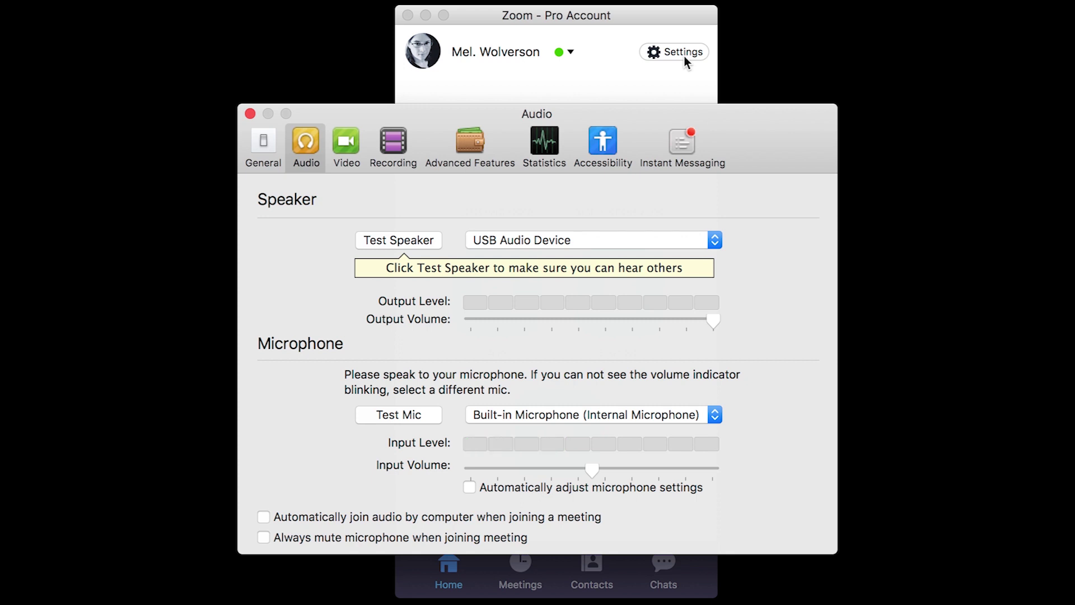
click(262, 145)
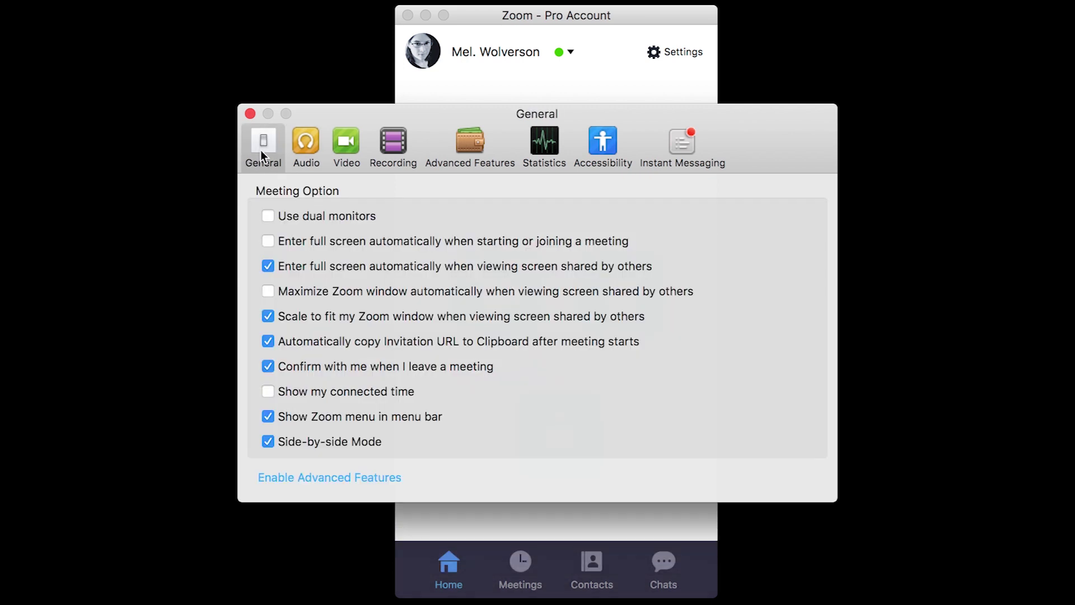
click(304, 145)
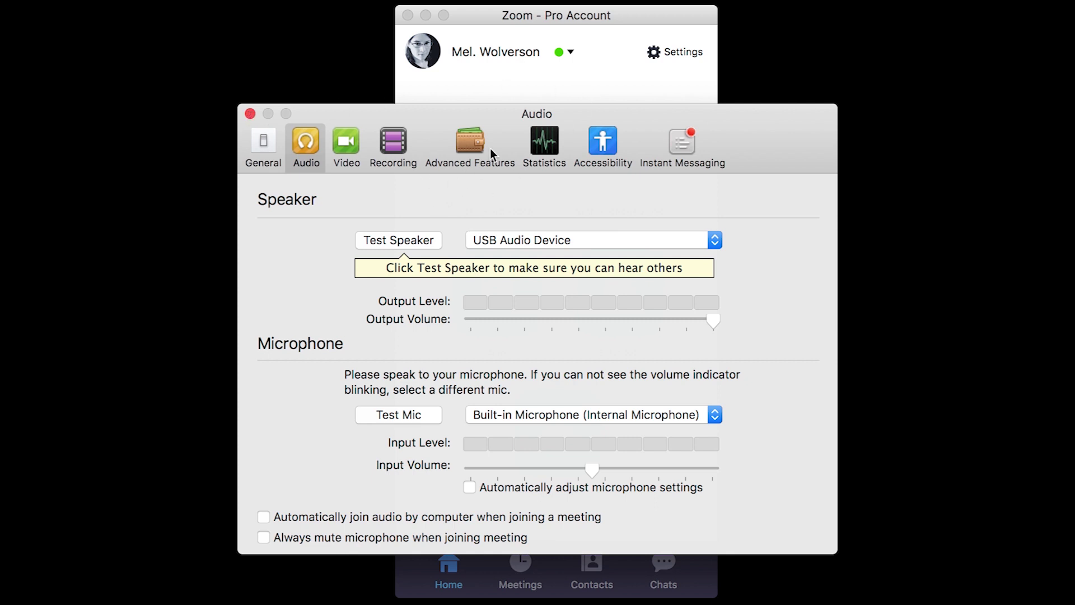
click(466, 149)
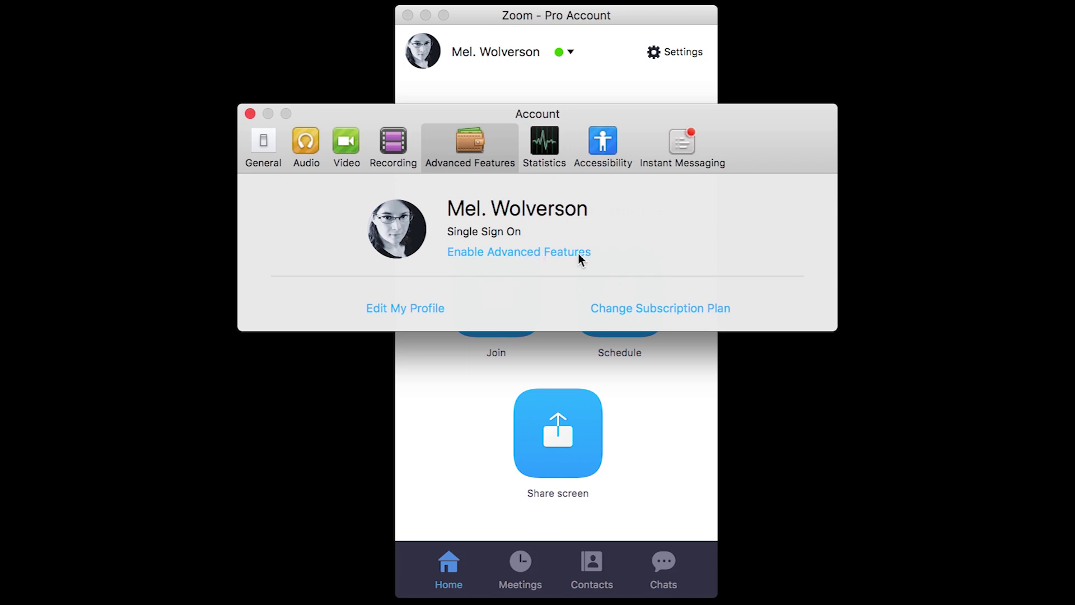
click(250, 113)
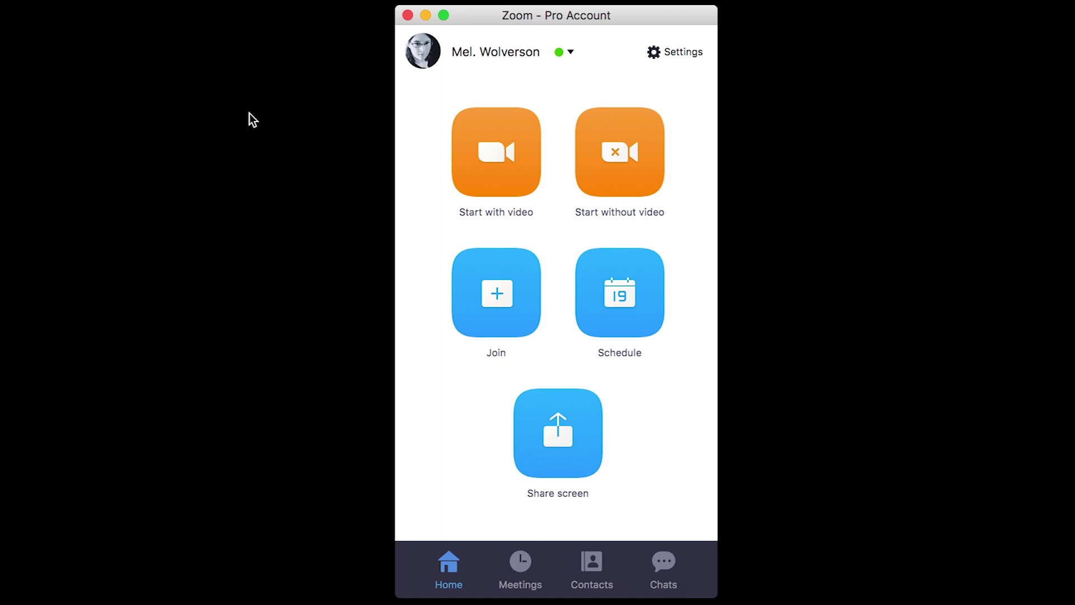